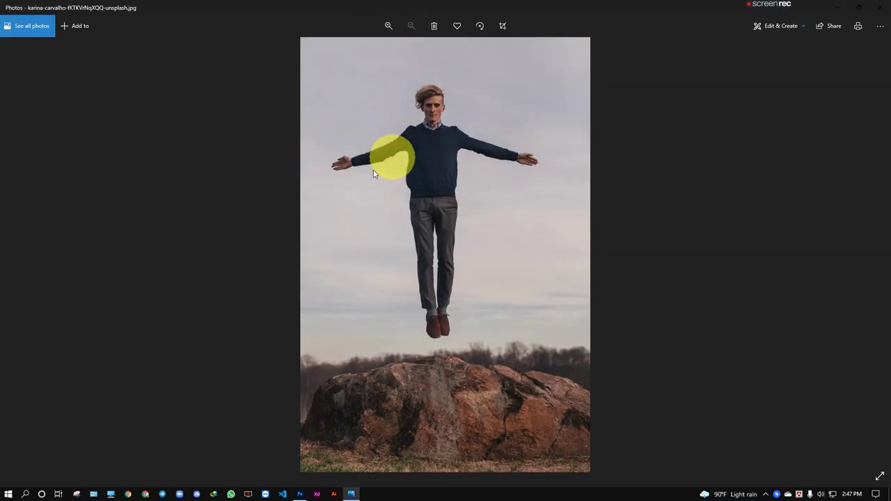
Close the Photos preview of the karina-carvalho levitating-man photo to return to the desktop
click(874, 5)
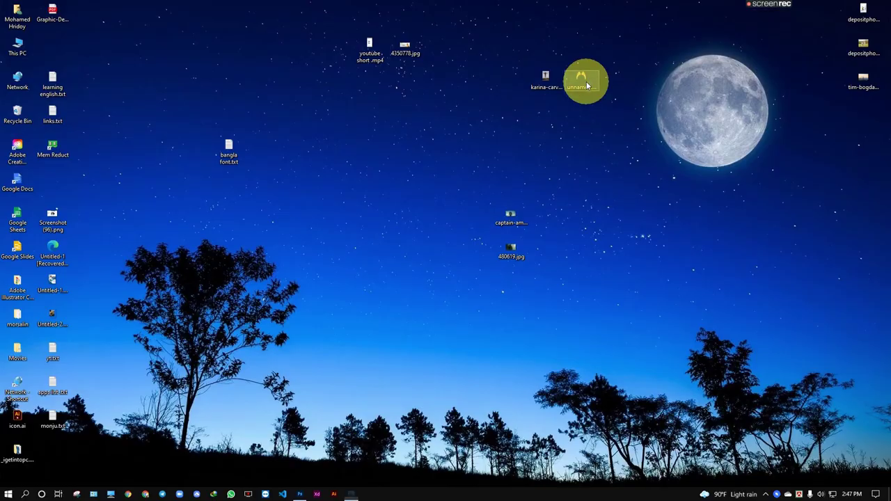
Preview unnamed.png, then open it together with the karina-carvalho photo in Photoshop
double_click(581, 80)
click(874, 5)
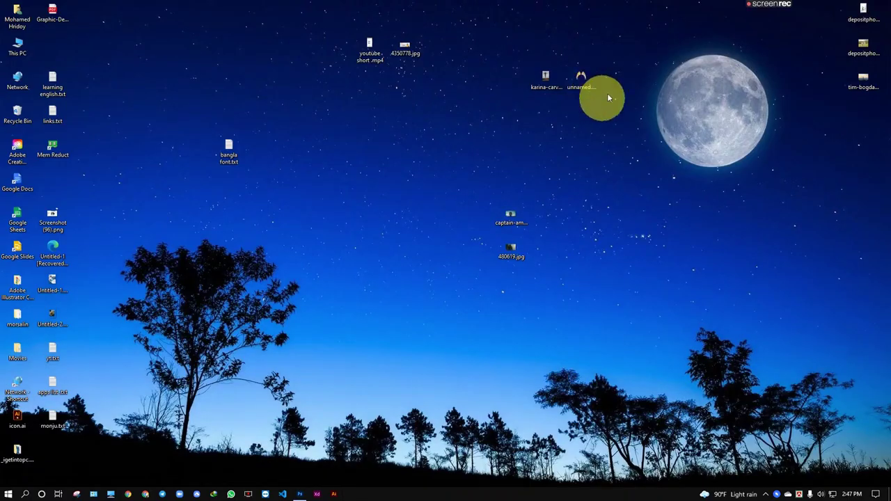
mouse_move(542, 76)
mouse_down()
mouse_move(533, 65)
mouse_move(297, 490)
mouse_up()
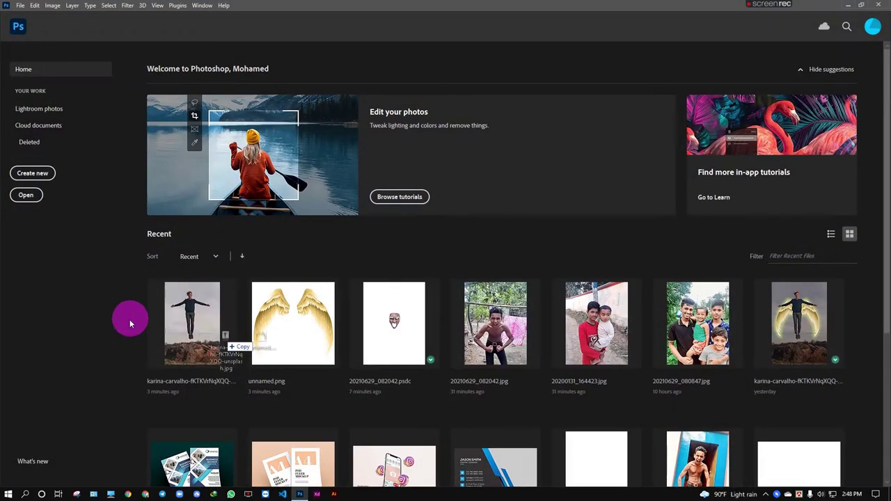
drag(298, 490, 94, 318)
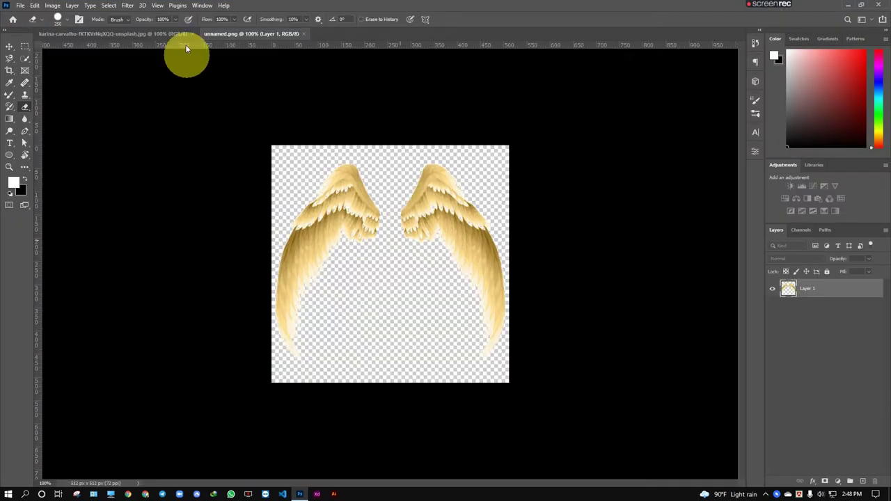
Duplicate the karina-carvalho photo's Background layer as 'Background copy'
click(148, 33)
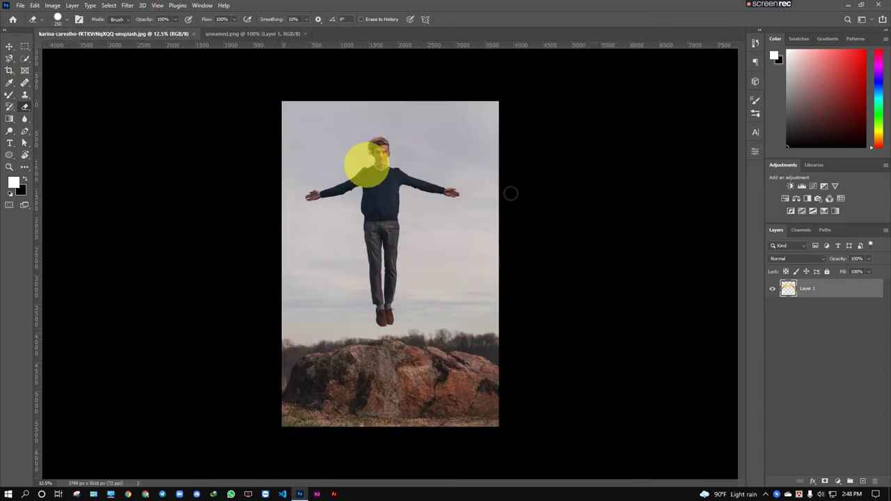
drag(852, 293, 864, 483)
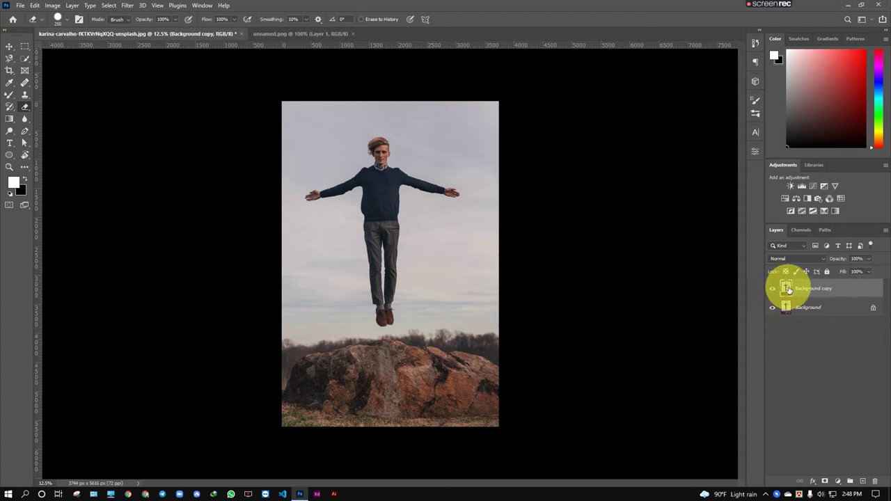
click(223, 6)
Search Photoshop's help and feature search for 'remove'
click(244, 19)
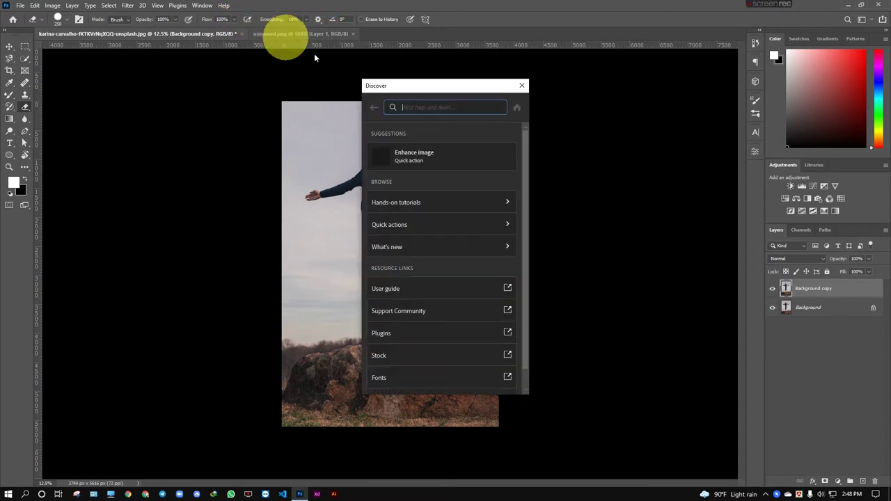
click(435, 105)
text(r)
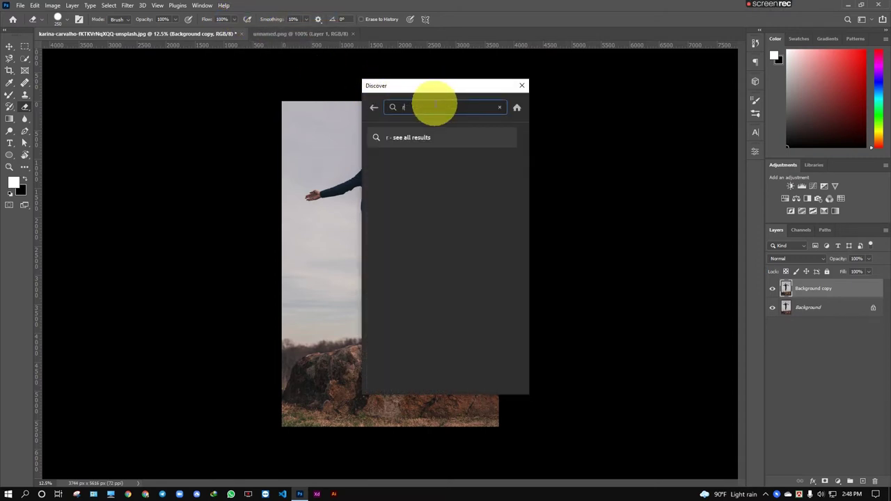
text(emo)
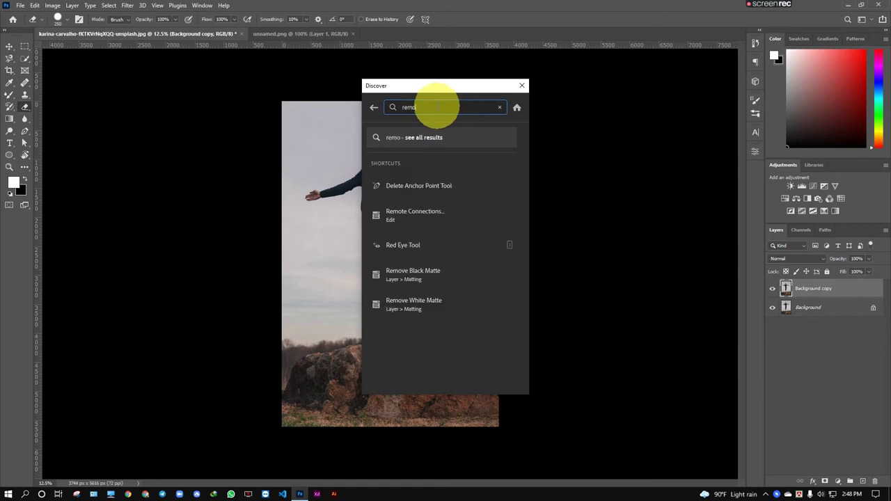
text(v)
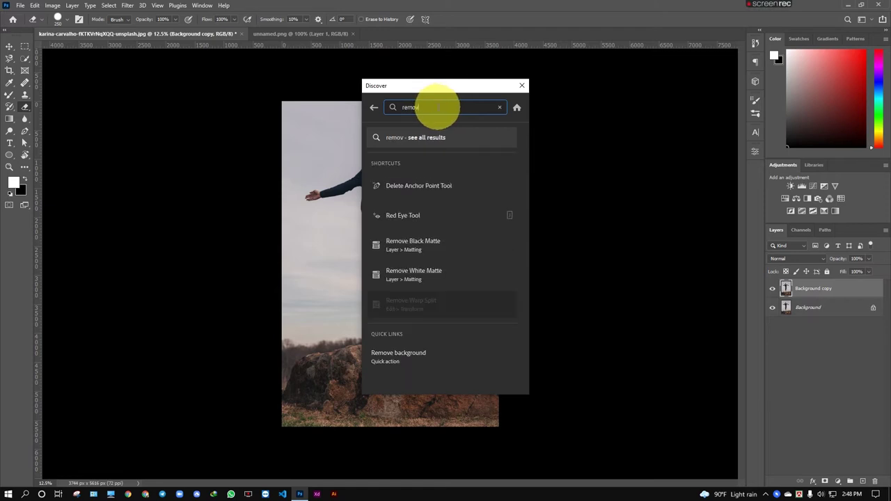
text(e)
click(521, 87)
click(224, 5)
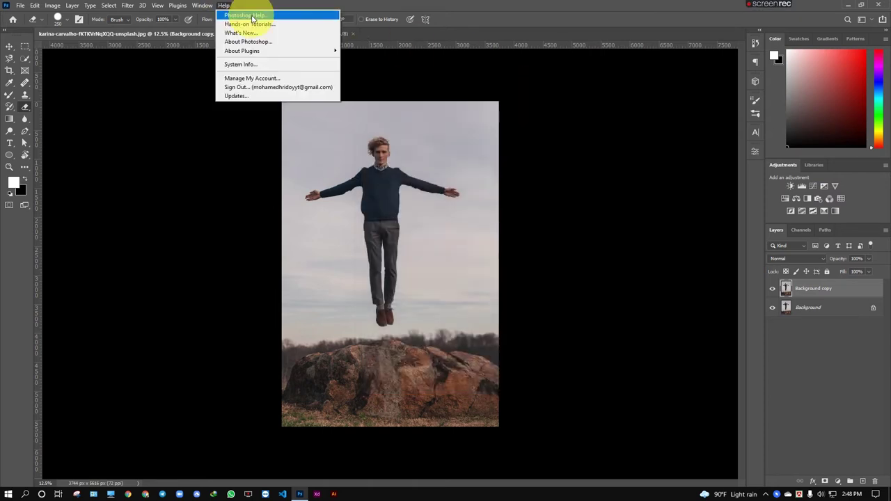
click(252, 18)
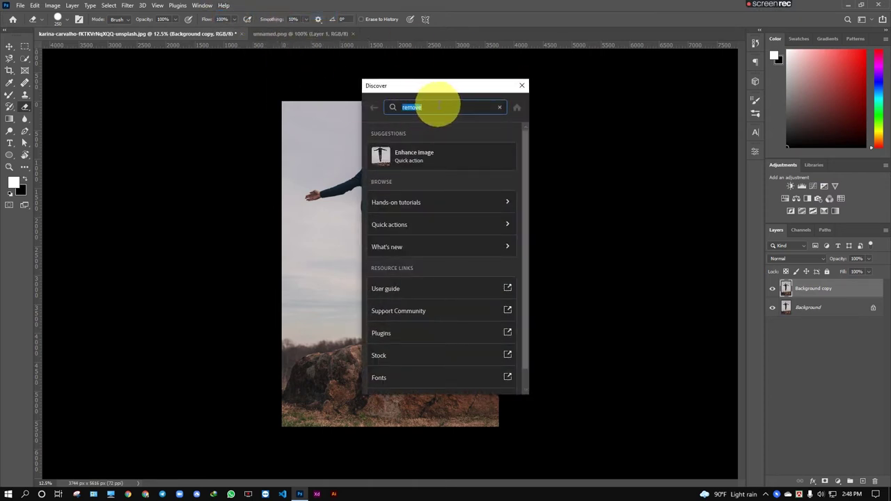
click(443, 108)
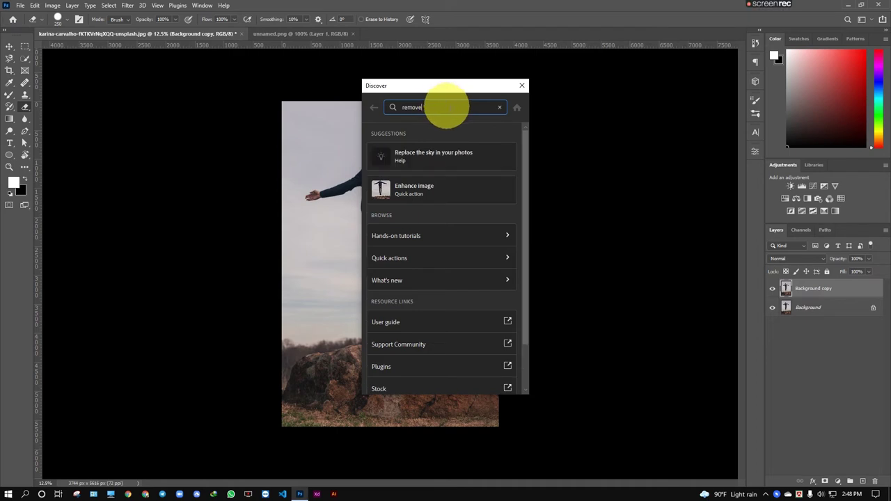
key(Return)
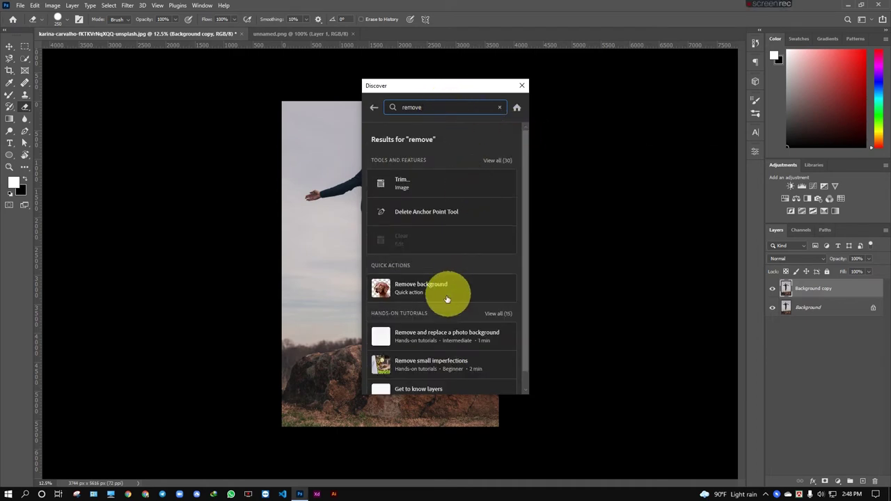
Apply the Remove background quick action to the Background copy layer and close the Discover panel
click(438, 291)
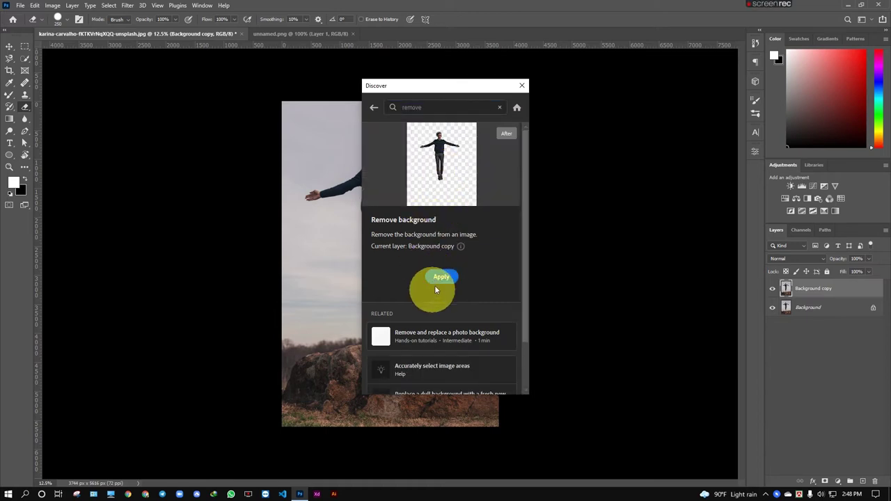
click(441, 277)
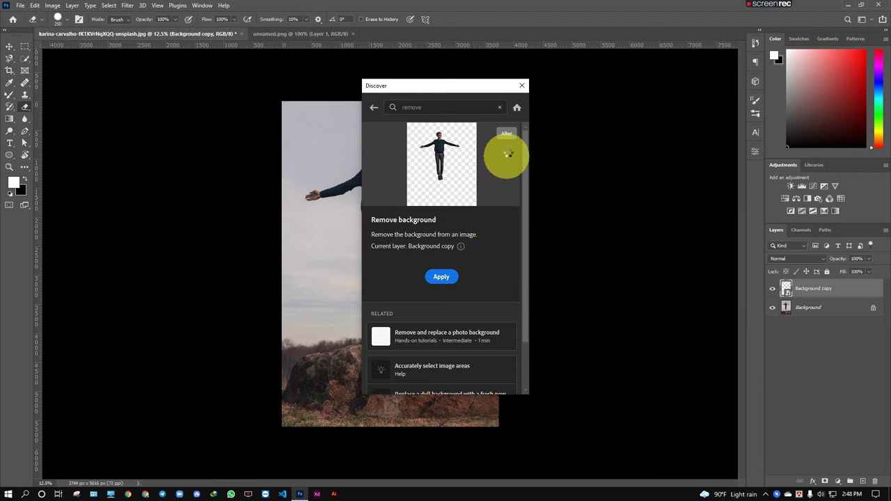
click(523, 87)
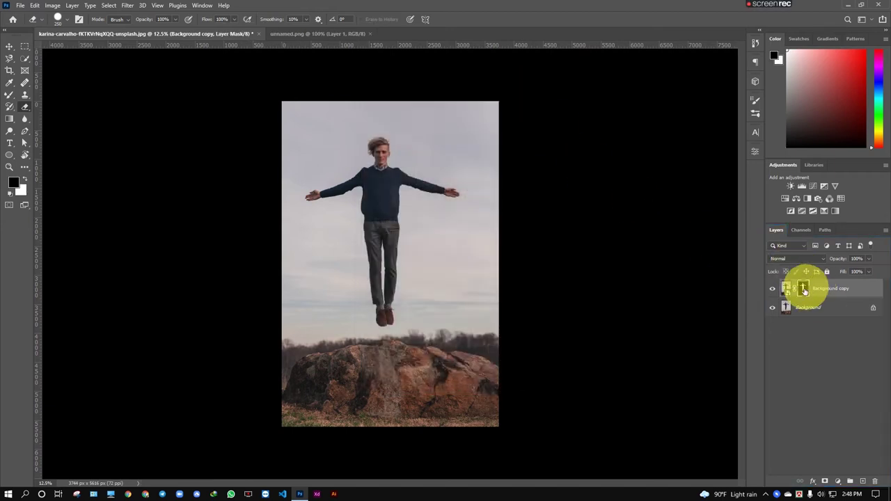
Copy the cut-out man, including his left hand, from Background onto a new Layer 1
click(773, 309)
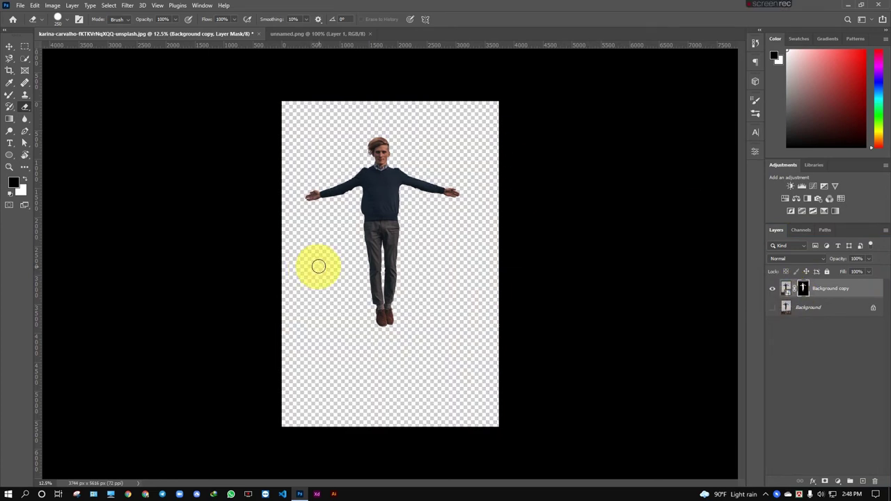
click(773, 308)
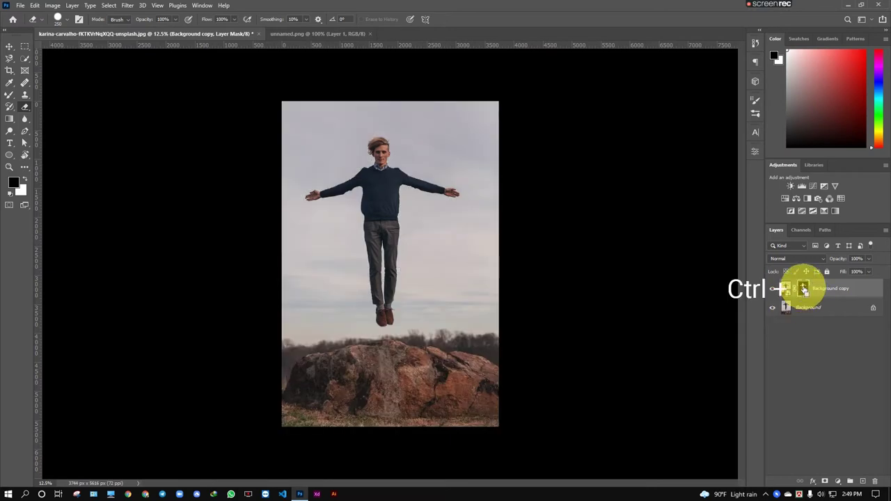
ctrl+click(804, 289)
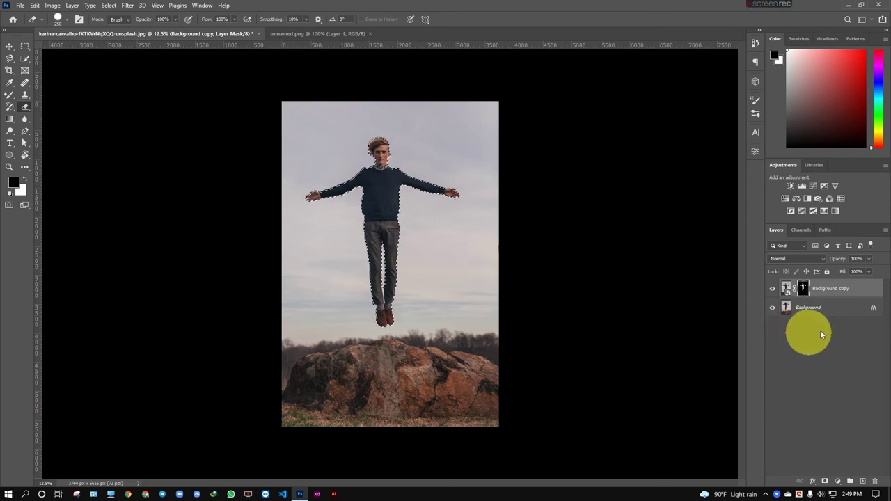
click(788, 311)
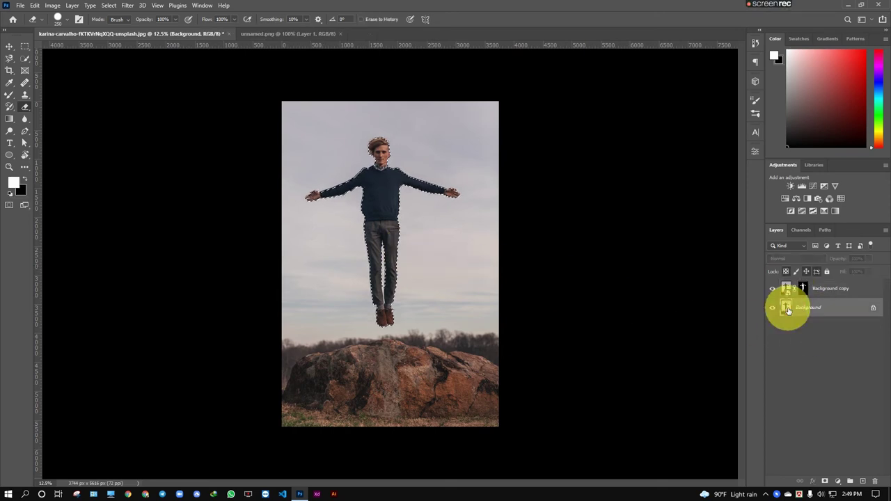
click(24, 59)
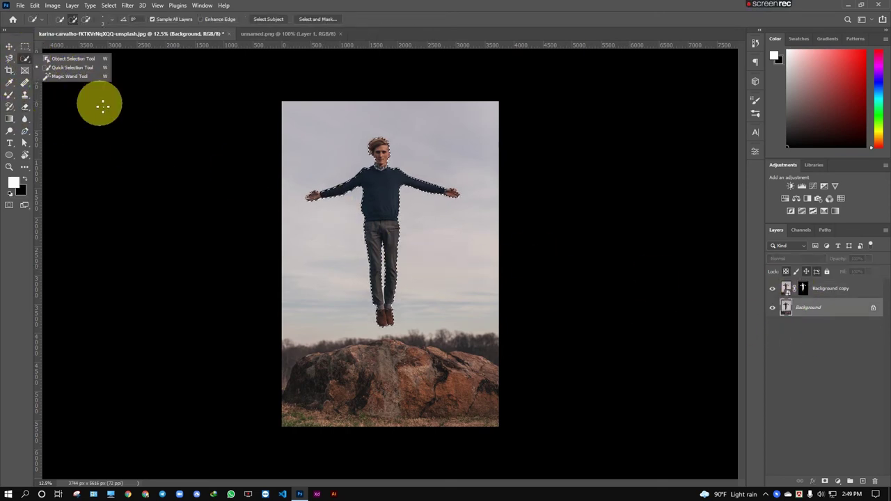
click(314, 192)
right_click(372, 193)
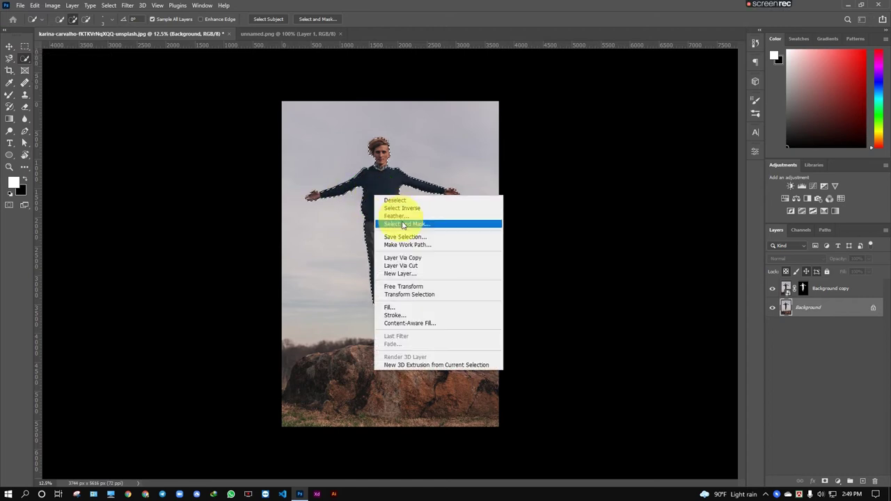
click(414, 259)
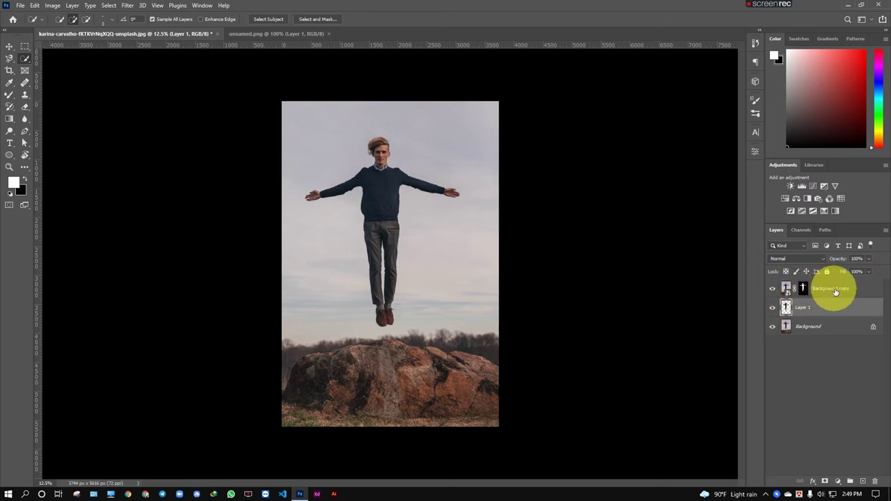
Delete the Background copy layer and check the cut-out by toggling the Background
click(832, 289)
key(Delete)
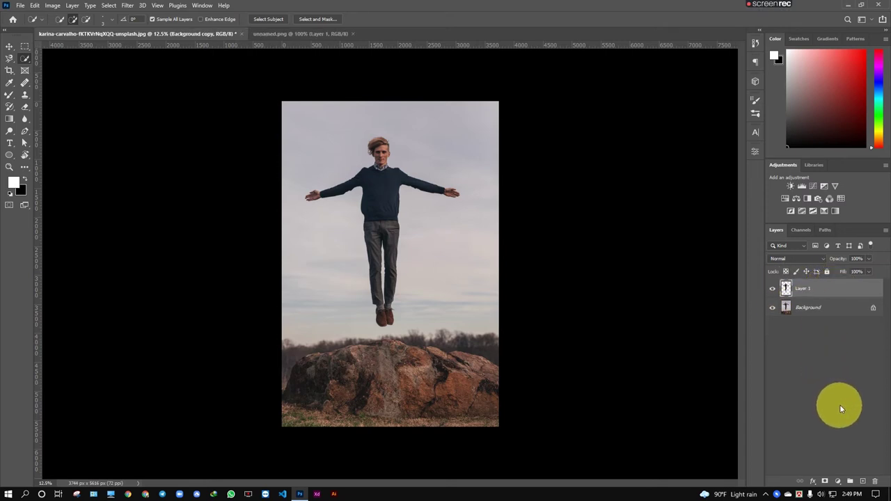
click(775, 308)
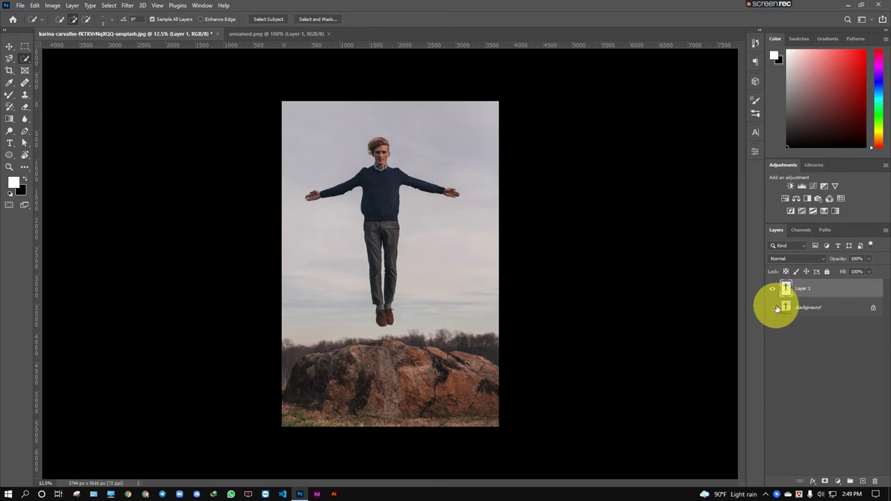
click(775, 308)
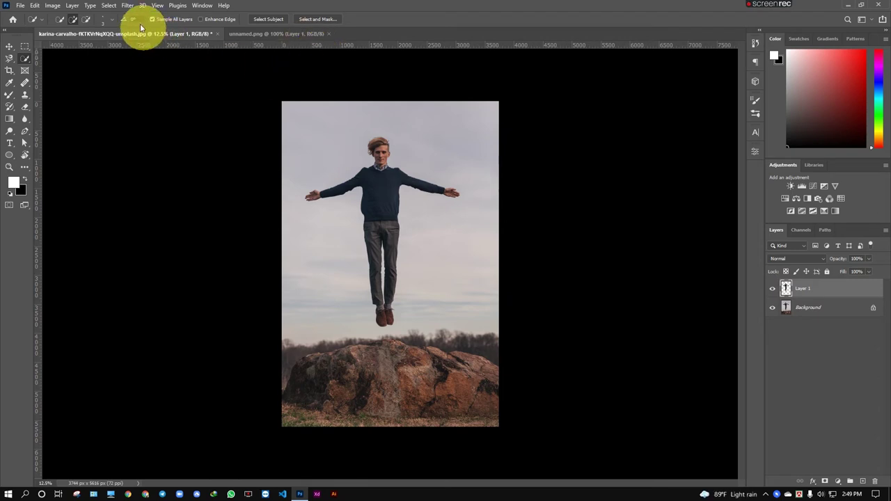
click(279, 33)
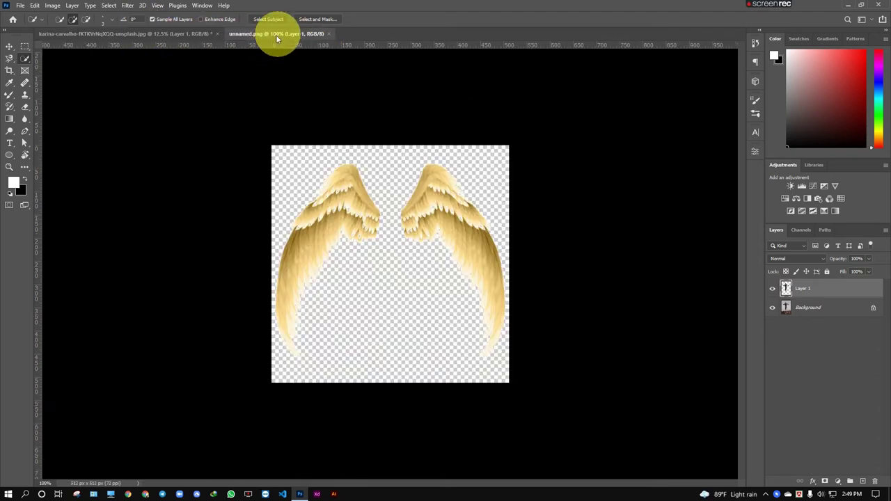
Drag the golden wings from unnamed.png into the man photo as Layer 2, dismissing the Discover prompt
click(10, 47)
drag(324, 199, 171, 34)
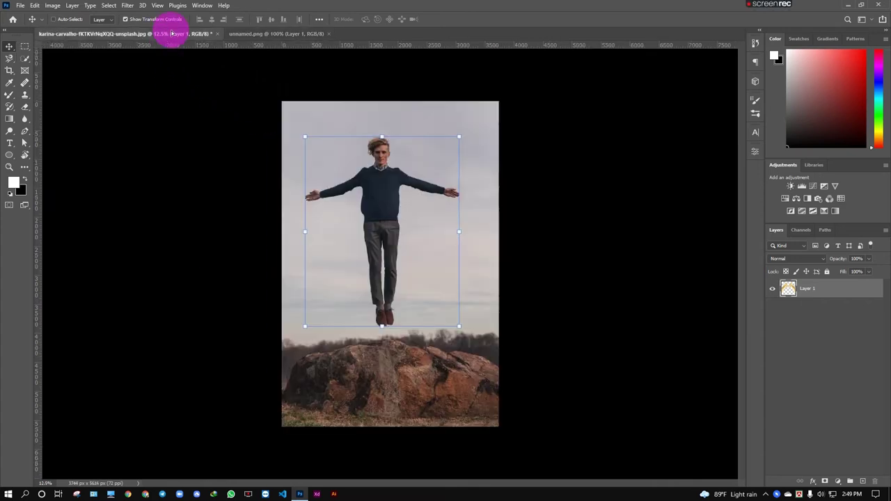
drag(172, 34, 395, 216)
key(ctrl+f)
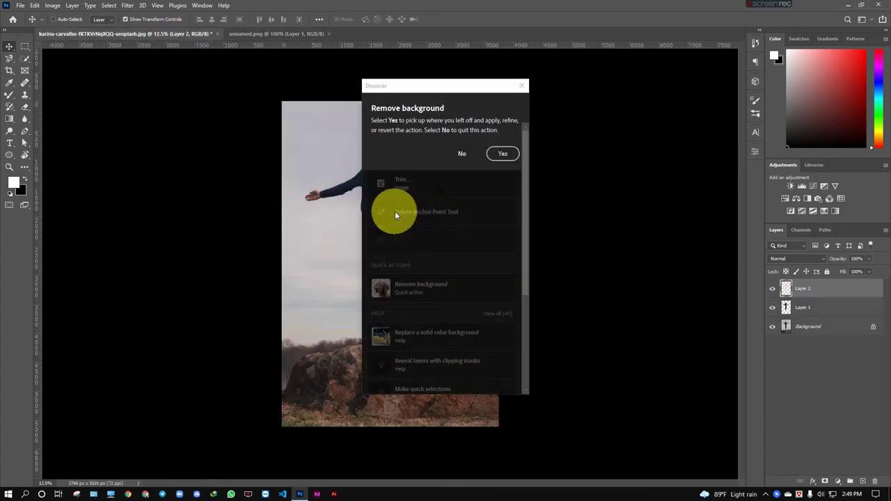
click(463, 154)
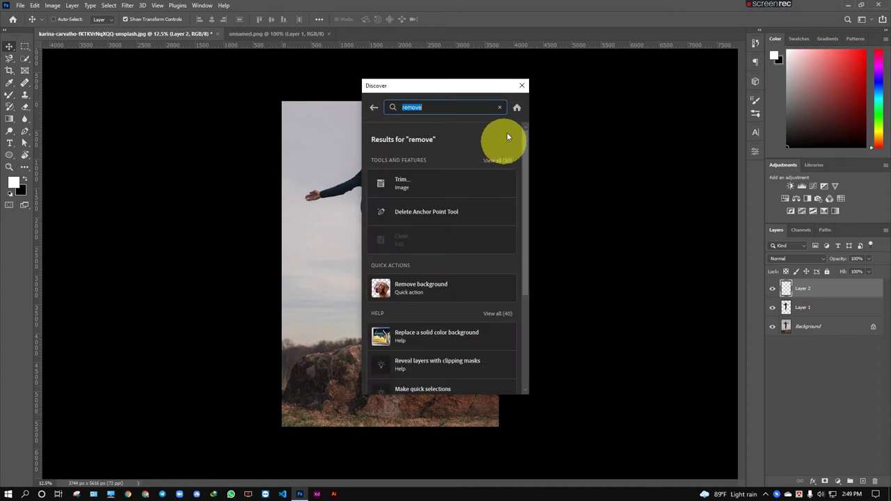
click(521, 85)
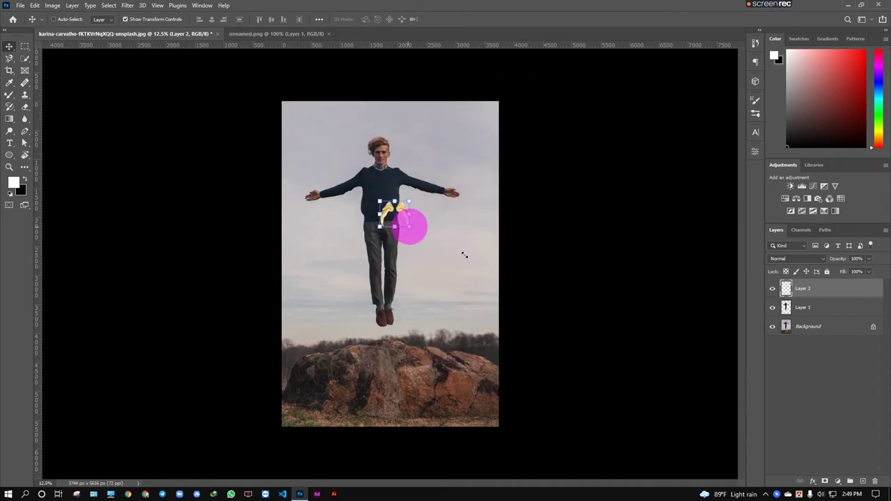
Enlarge the wings about three times and place them over the man's shoulders
mouse_move(476, 271)
mouse_down()
mouse_move(398, 211)
mouse_move(337, 192)
mouse_up()
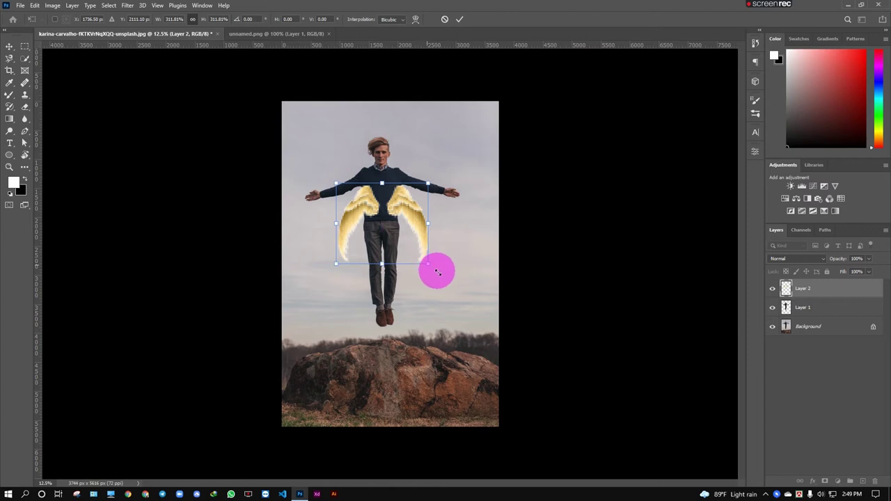
drag(437, 273, 478, 312)
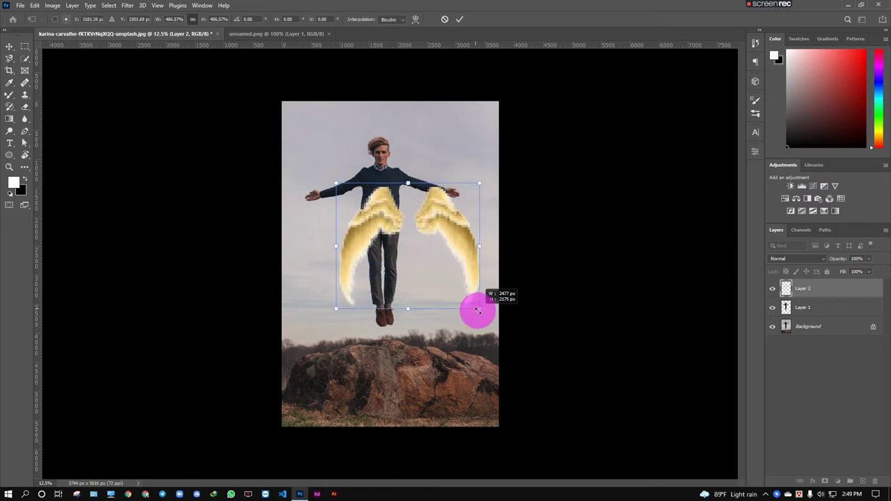
mouse_move(440, 246)
mouse_down()
mouse_move(392, 225)
mouse_move(409, 228)
mouse_up()
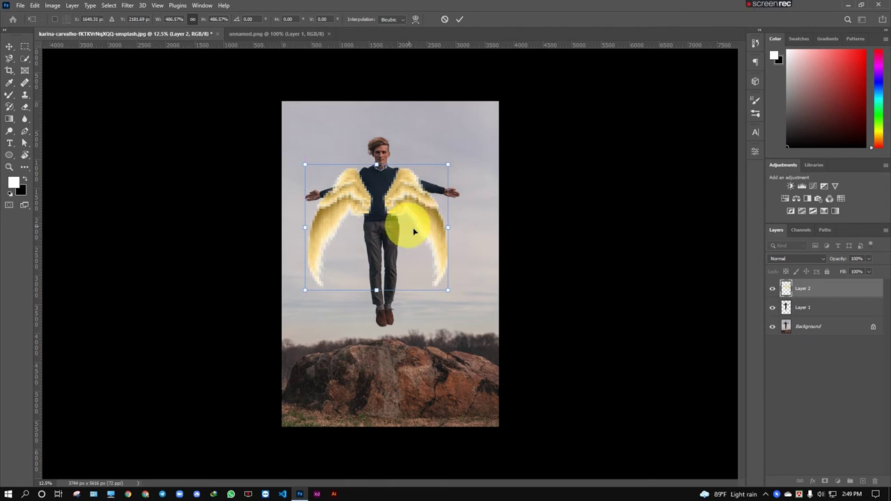
key(Return)
click(855, 407)
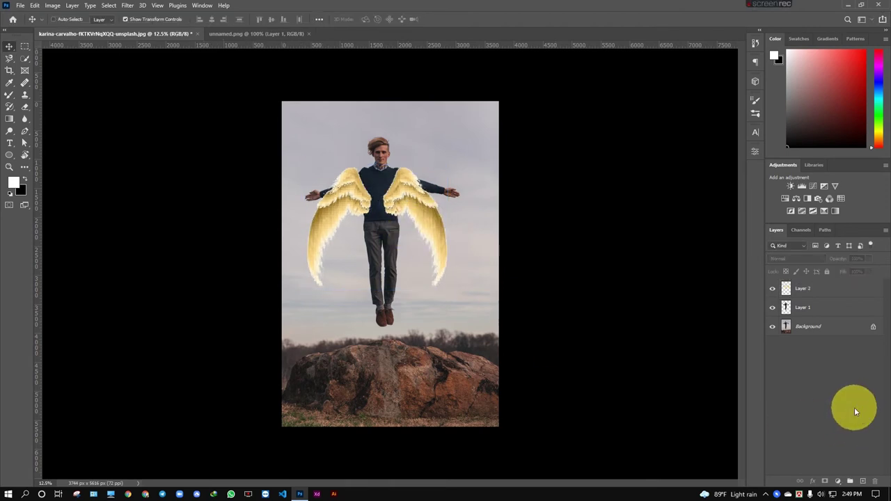
Move the wings layer beneath Layer 1 and centre the wings behind the man's back
drag(823, 291, 826, 318)
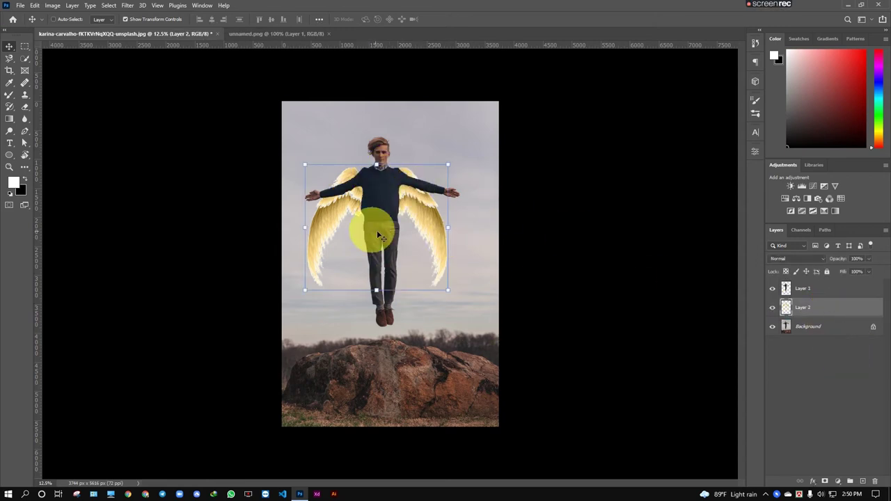
drag(388, 238, 386, 225)
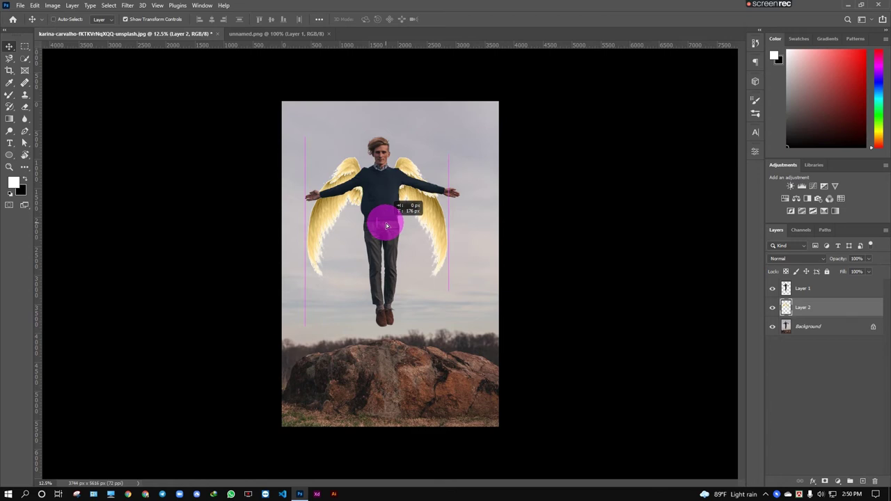
drag(387, 225, 387, 224)
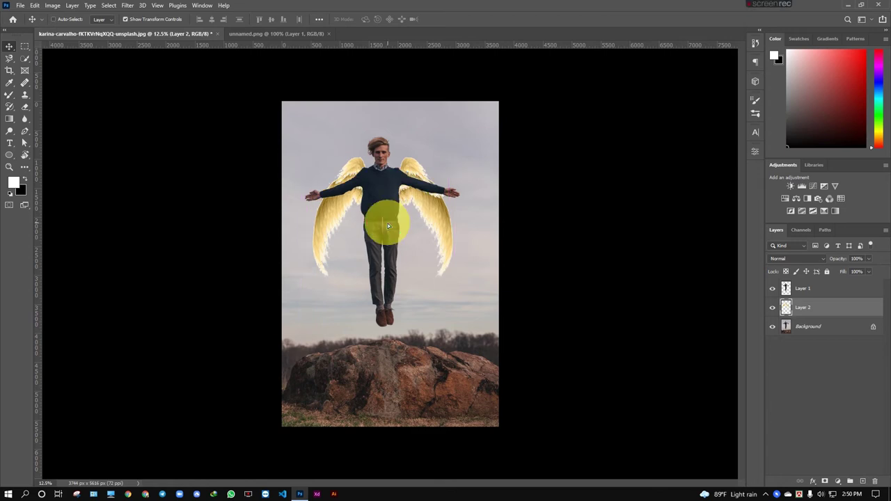
click(837, 399)
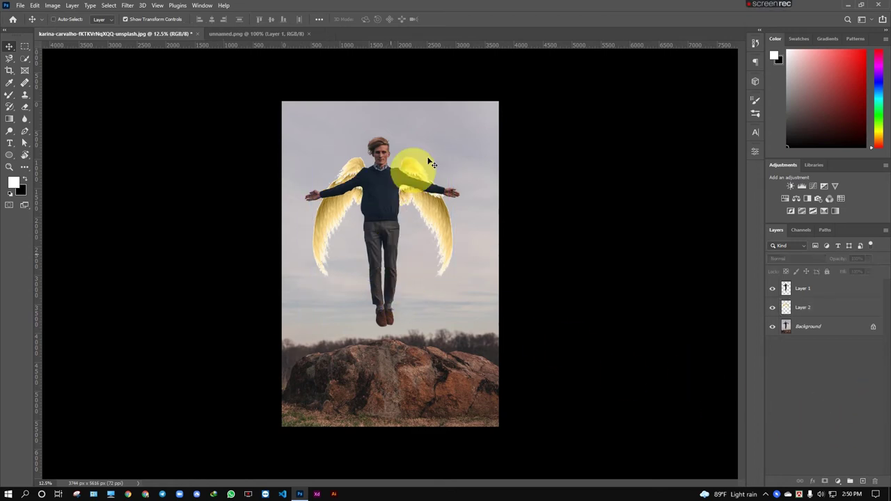
click(827, 319)
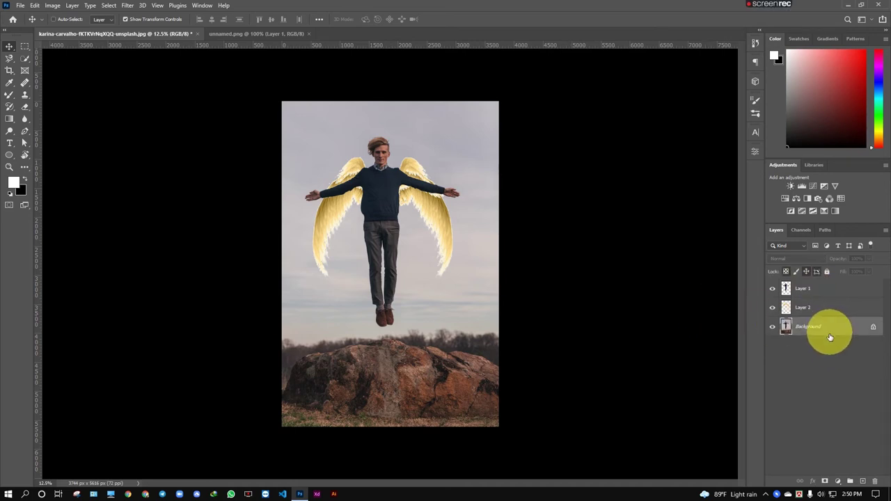
Copy the Background, hide the original, add a Hue/Saturation adjustment, and hide the wings
click(826, 327)
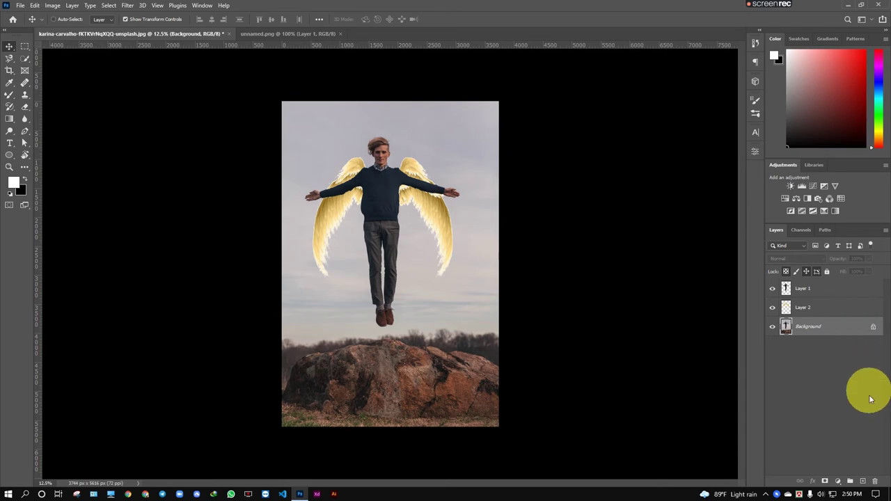
mouse_move(852, 339)
mouse_down()
mouse_move(847, 454)
mouse_move(863, 481)
mouse_up()
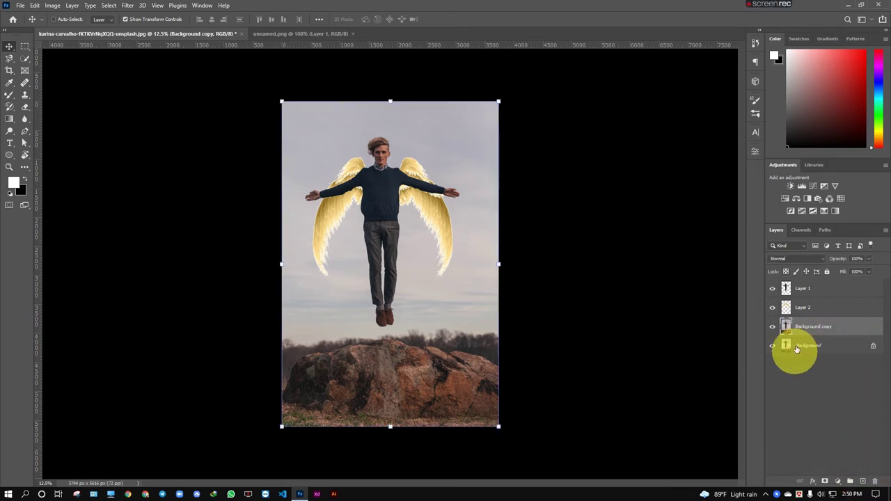
click(773, 346)
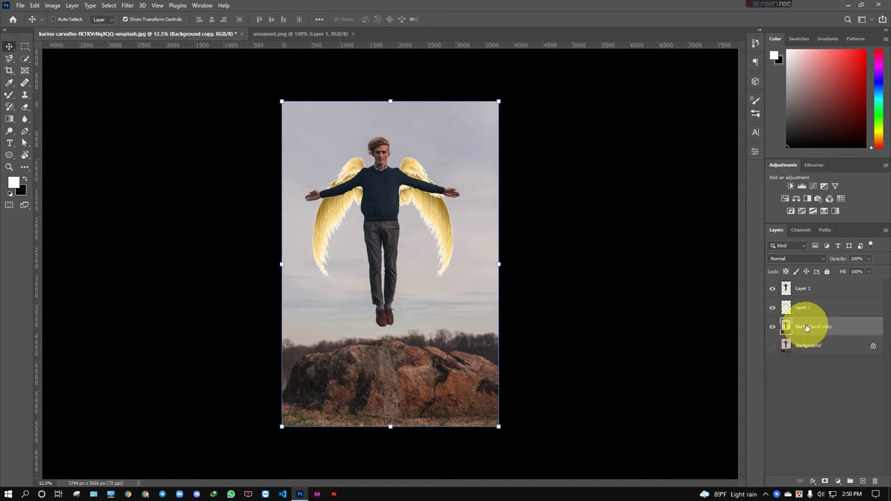
click(839, 481)
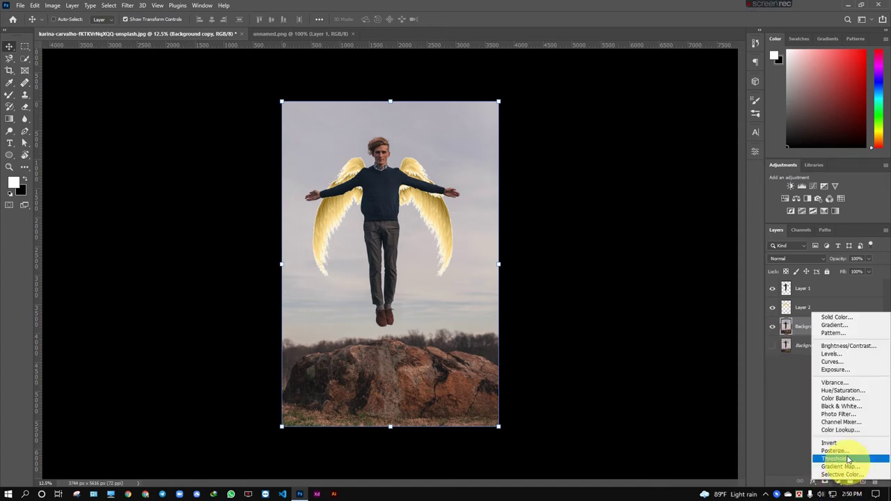
click(853, 394)
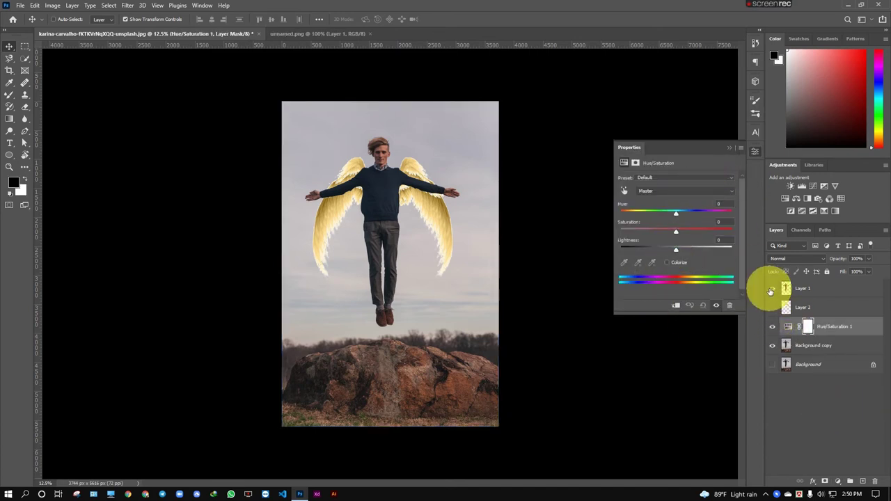
click(772, 290)
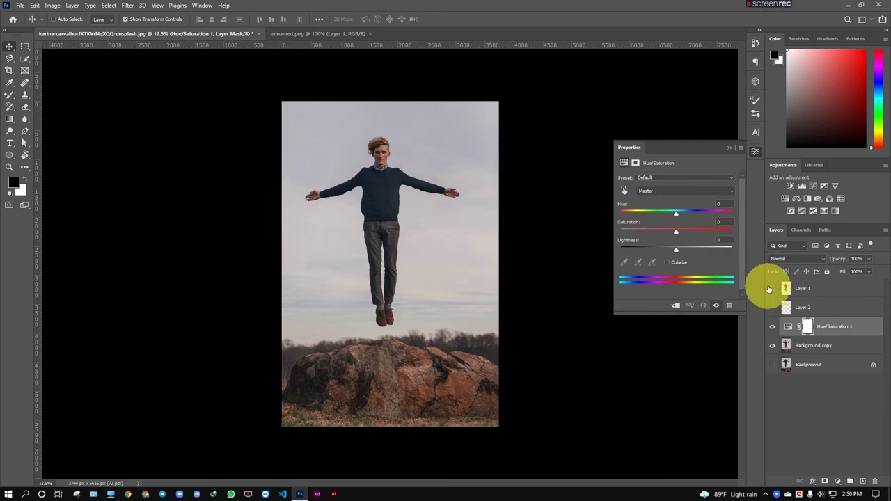
Boost the Reds' saturation with hue near -23, and shift the Blues' hue to -33
click(626, 191)
drag(480, 351, 502, 298)
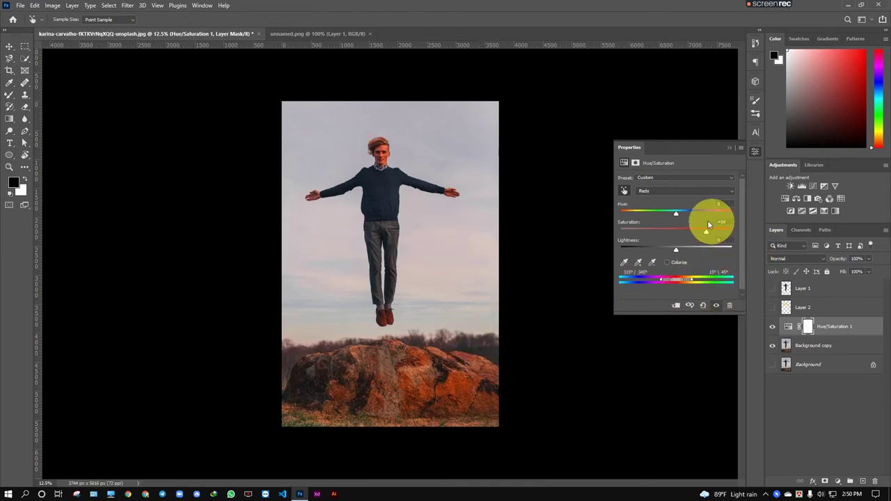
drag(681, 213, 664, 213)
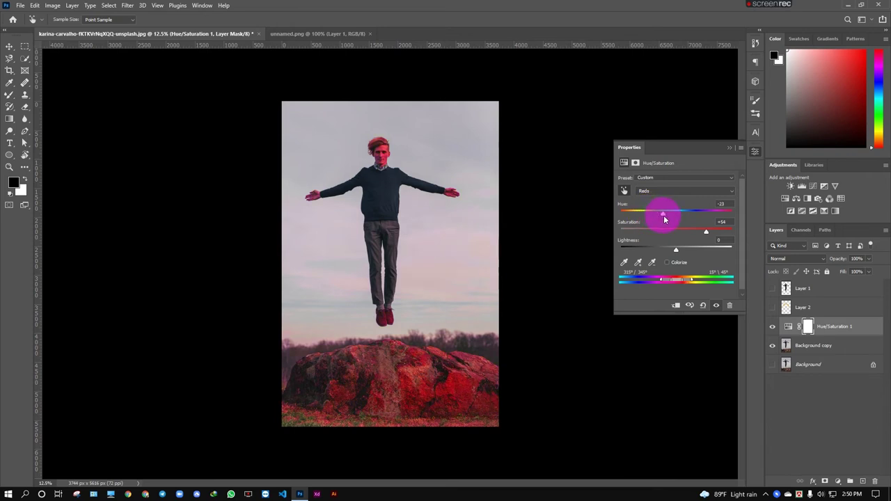
click(625, 190)
click(363, 213)
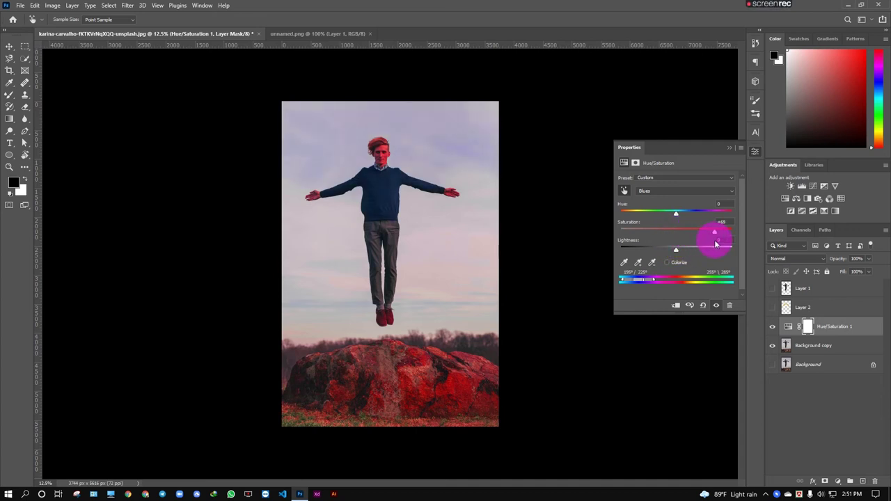
drag(672, 216, 657, 213)
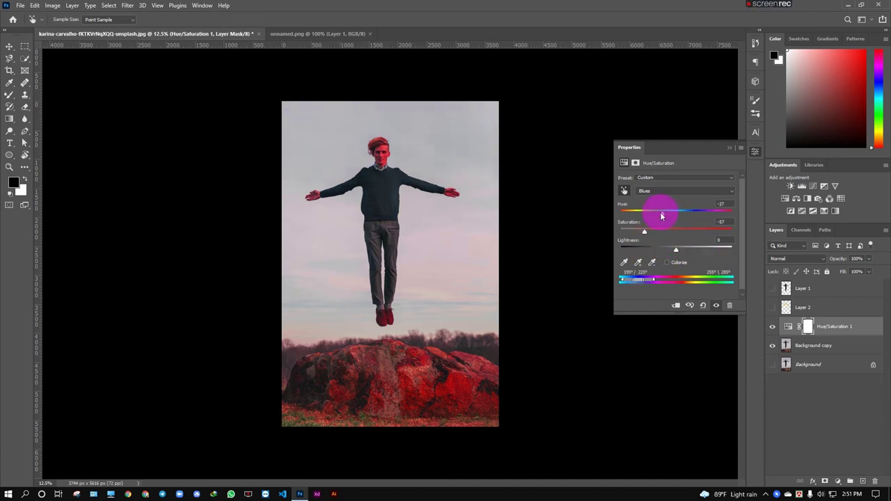
click(463, 255)
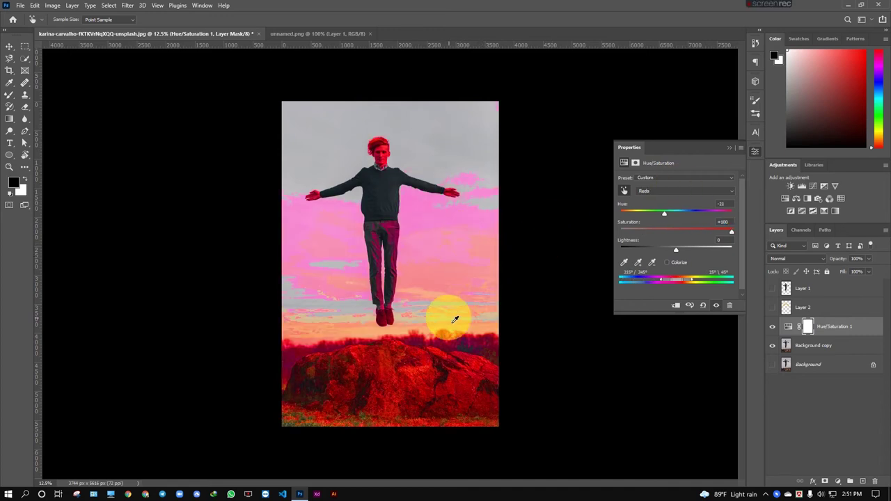
Narrow the targeted colour range and its falloff, subtracting tones to spare the rock
drag(660, 280, 666, 284)
click(652, 262)
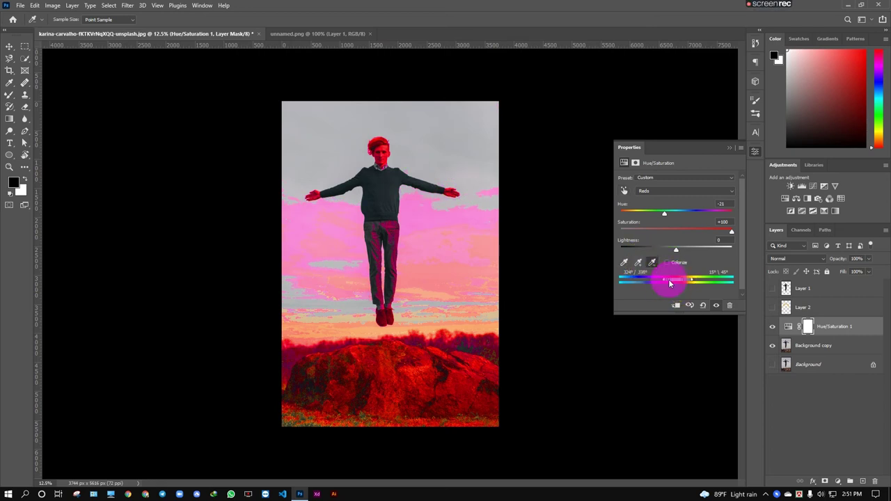
drag(684, 285, 682, 282)
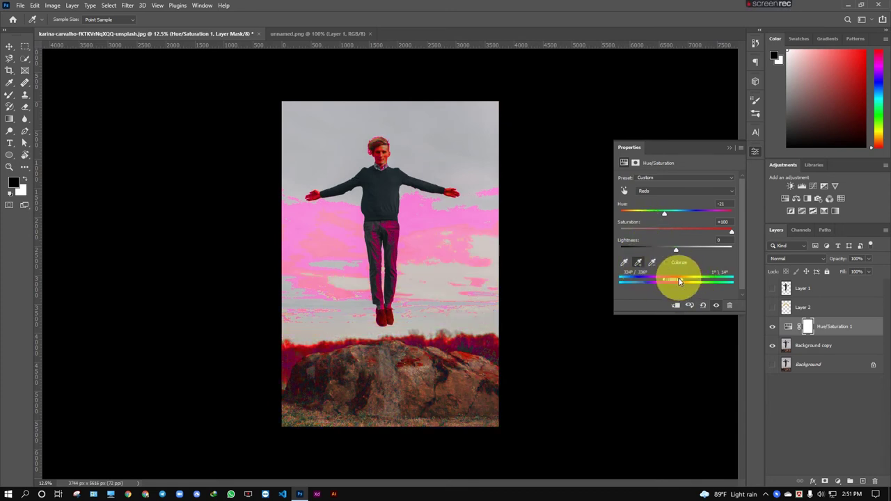
mouse_move(678, 280)
mouse_down()
mouse_move(665, 283)
mouse_move(680, 284)
mouse_up()
click(667, 283)
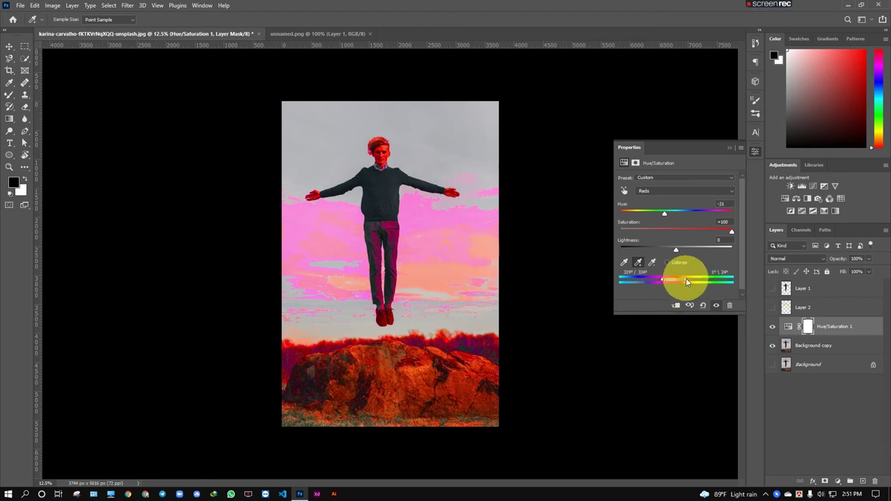
mouse_move(665, 278)
mouse_down()
mouse_move(694, 275)
mouse_move(657, 271)
mouse_move(642, 282)
mouse_move(692, 267)
mouse_move(670, 284)
mouse_move(677, 289)
mouse_up()
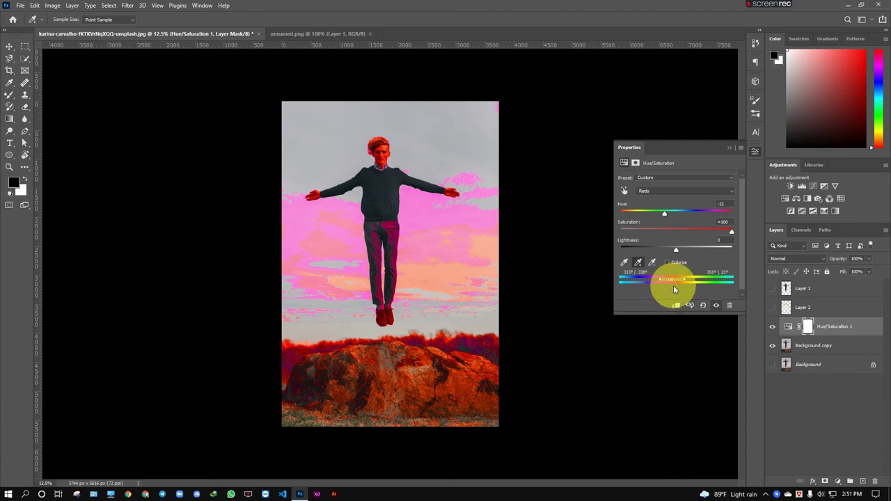
drag(673, 286, 671, 283)
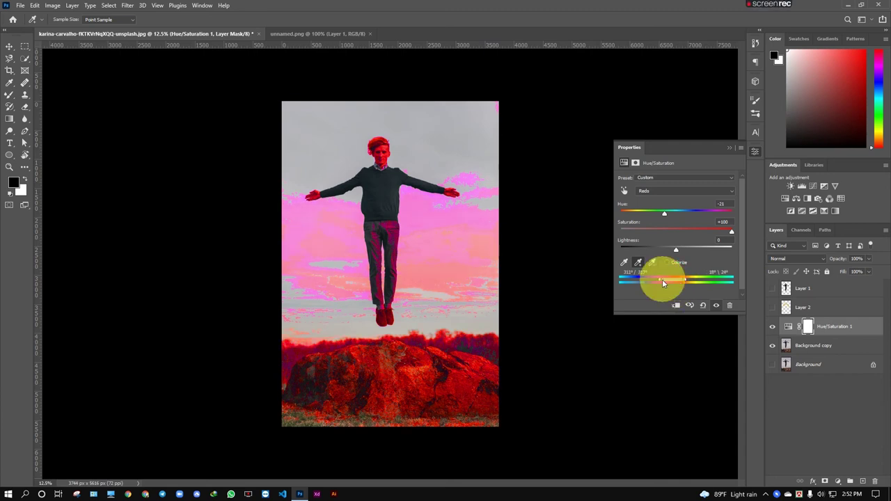
mouse_move(667, 284)
mouse_down()
mouse_move(685, 280)
mouse_move(666, 286)
mouse_move(660, 278)
mouse_move(716, 268)
mouse_up()
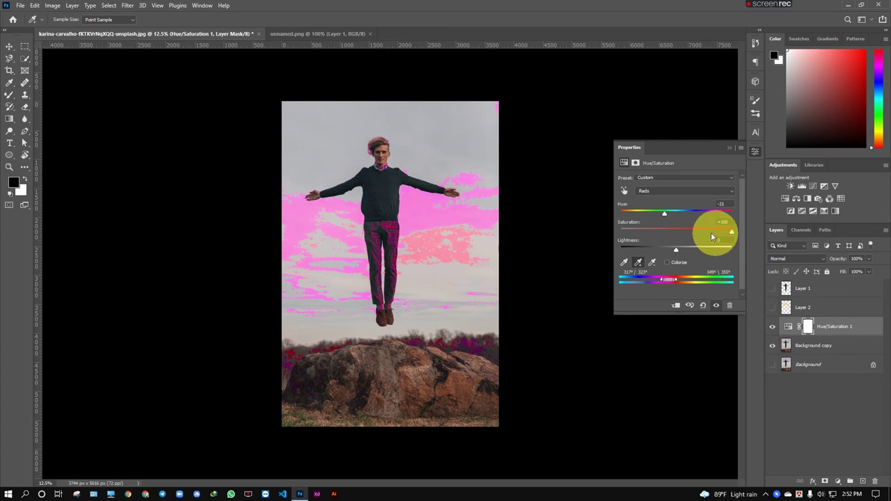
Shift the targeted Magentas hue to about +42 so the clouds turn salmon and the rock orange
drag(694, 216, 698, 212)
drag(676, 279, 657, 279)
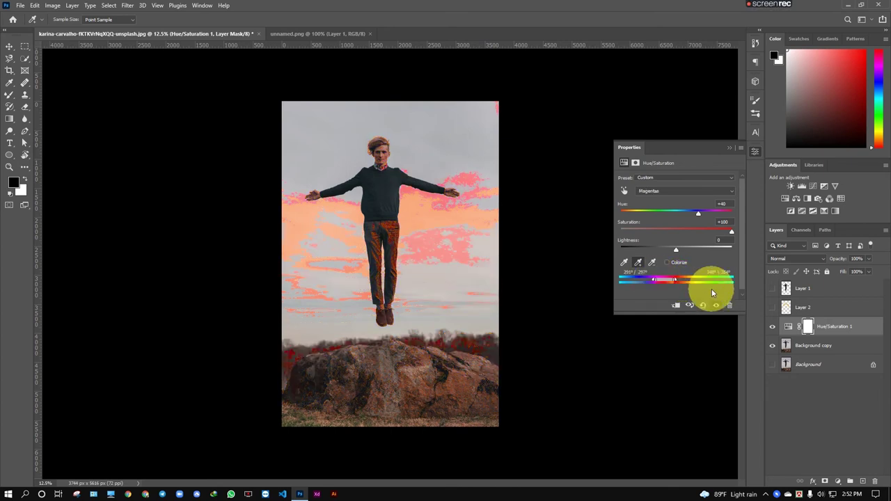
drag(674, 280, 675, 281)
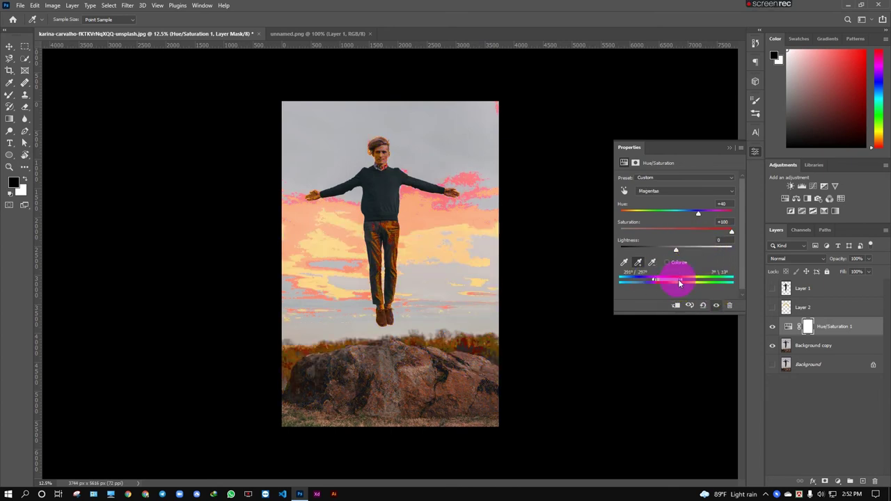
drag(680, 283, 669, 285)
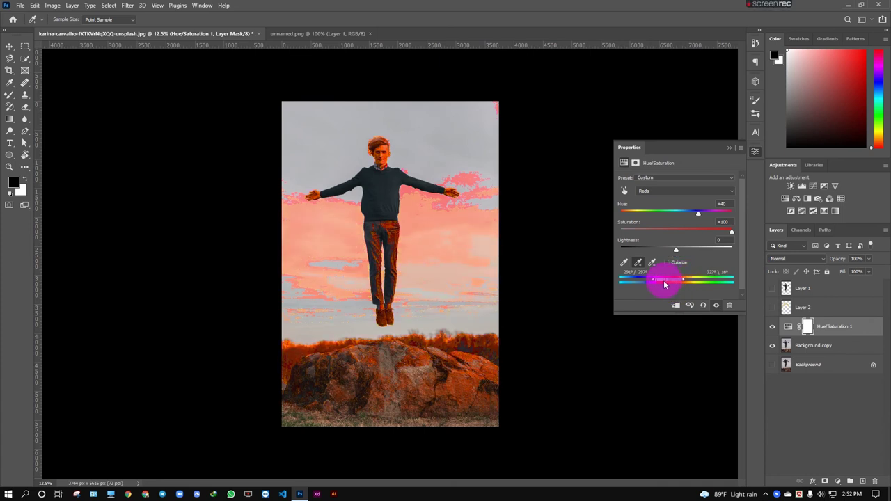
click(651, 262)
drag(657, 278, 666, 283)
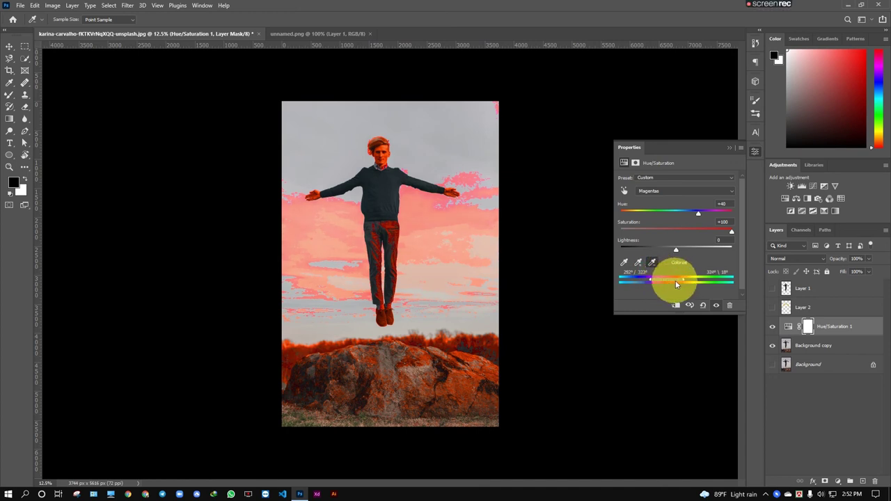
click(669, 210)
mouse_move(654, 210)
mouse_down()
mouse_move(641, 210)
mouse_move(672, 211)
mouse_move(637, 211)
mouse_move(713, 213)
mouse_move(700, 219)
mouse_up()
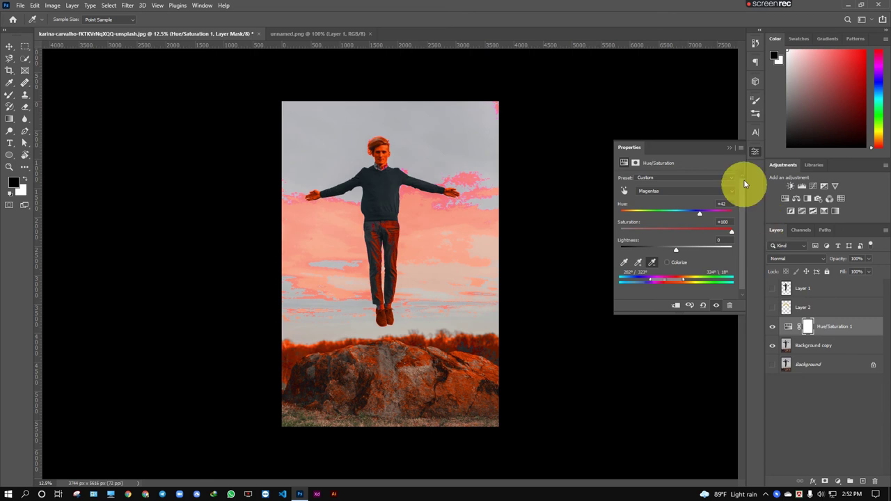
Close the adjustment panel, show Layer 1 (man) and Layer 2 (wings), and select the wings layer
click(729, 149)
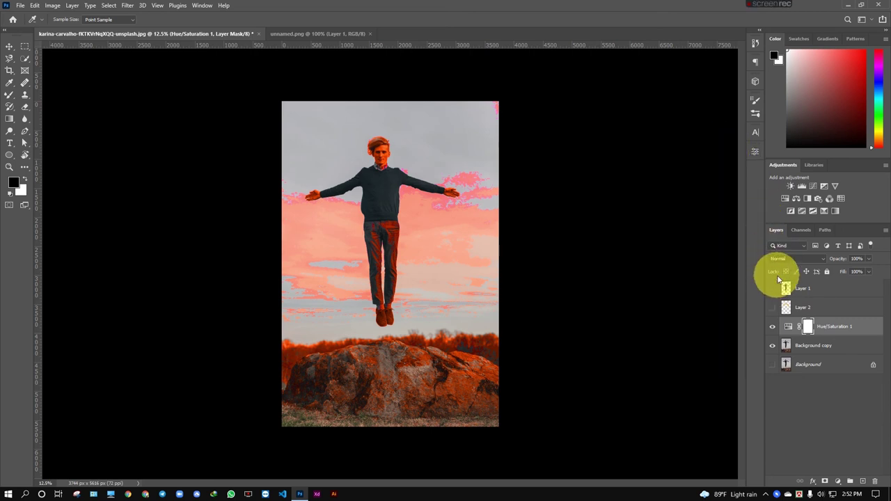
click(772, 288)
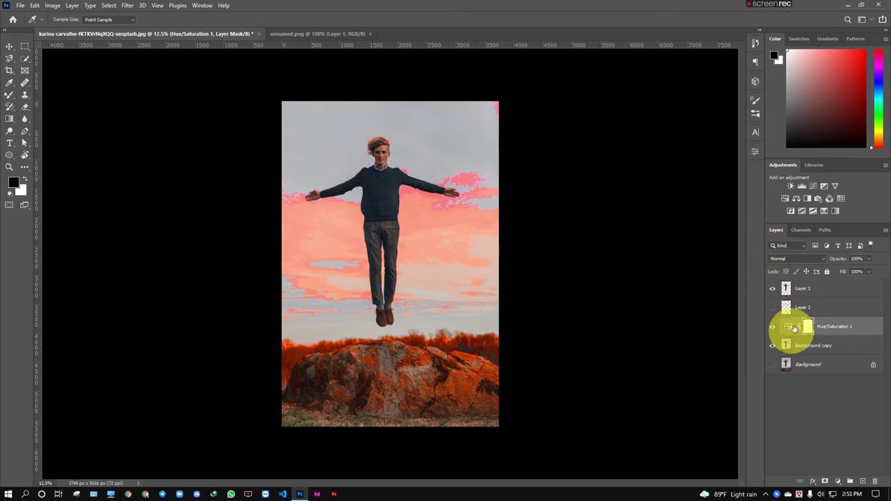
click(772, 308)
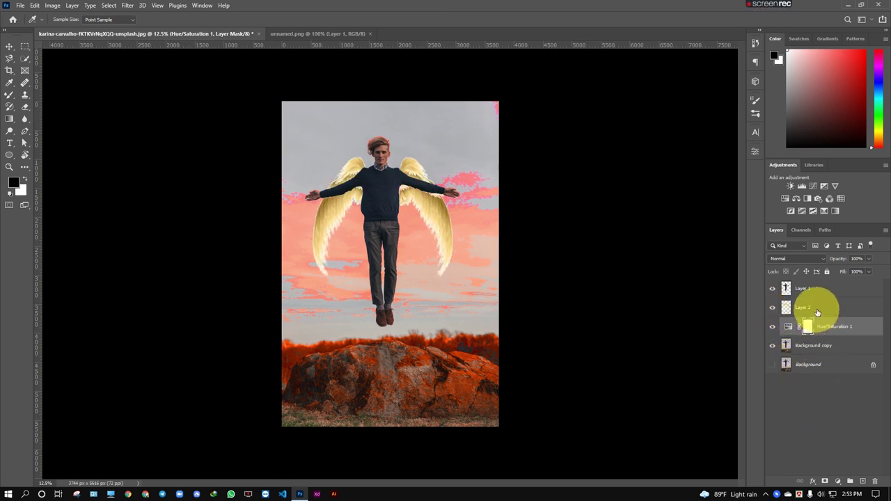
key(v)
key(alt+bracketright)
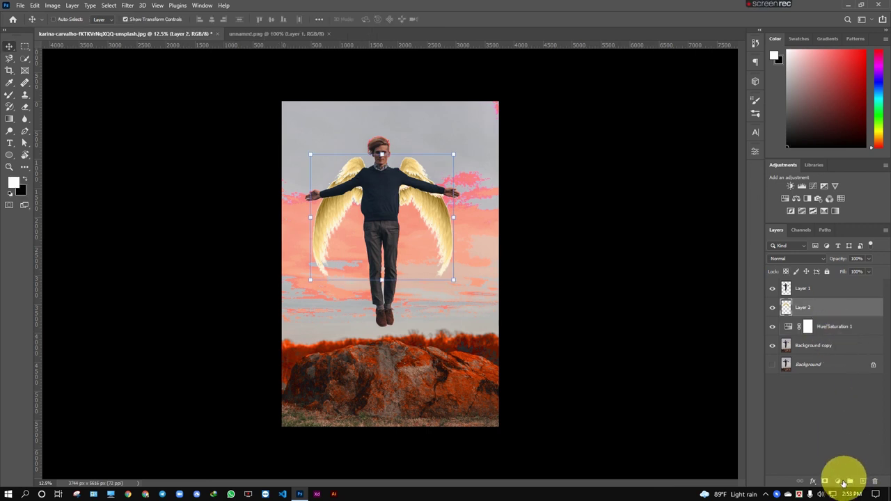
Add a Hue/Saturation layer above the wings, shifting Yellows hue to -42 to turn them pink
click(838, 484)
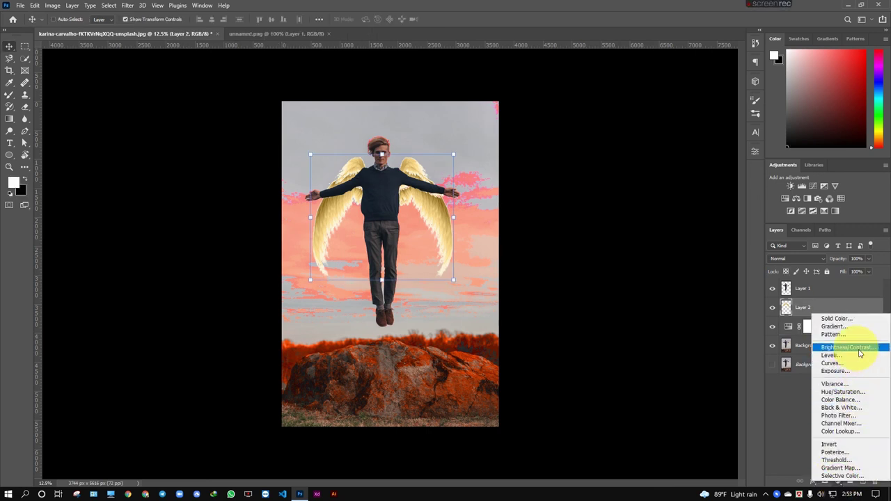
click(844, 392)
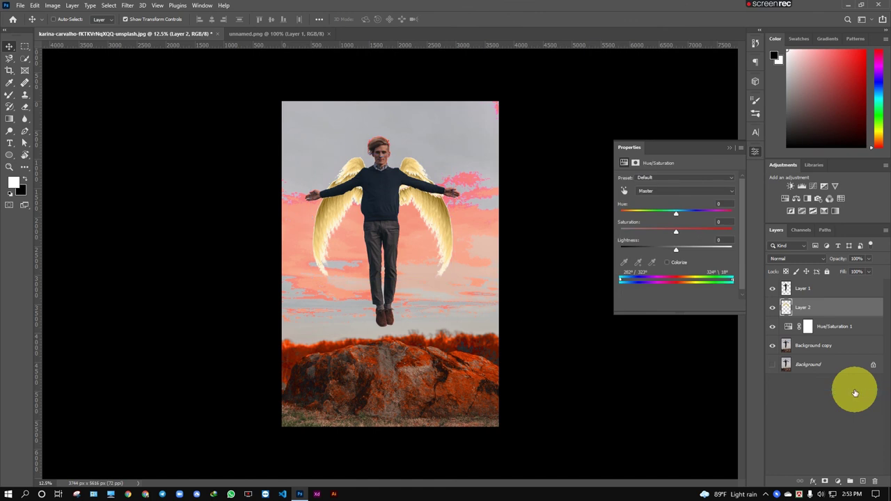
click(625, 191)
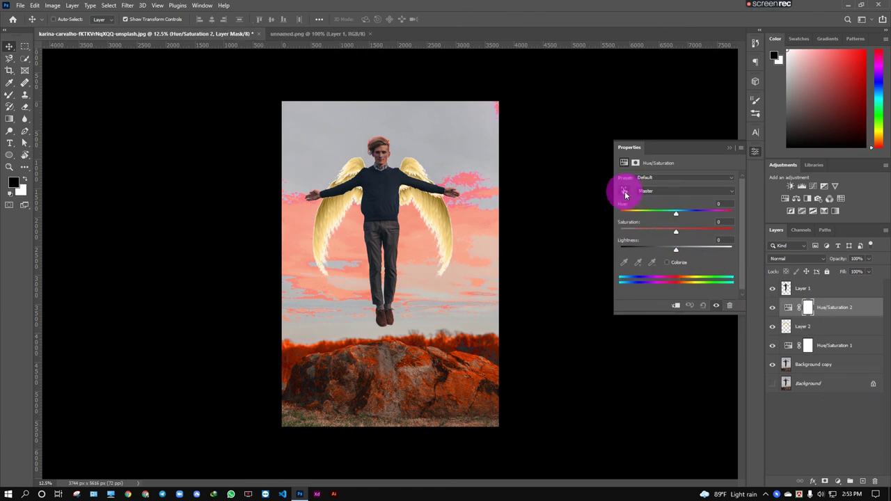
click(435, 214)
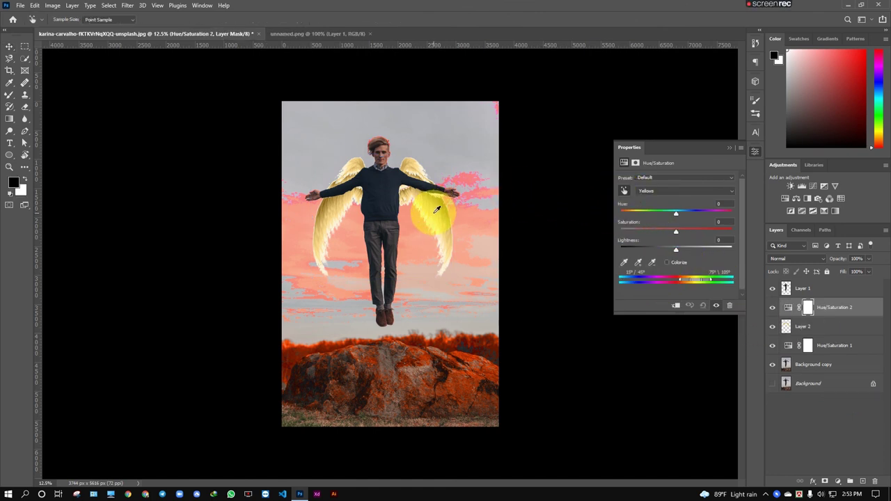
drag(675, 213, 652, 214)
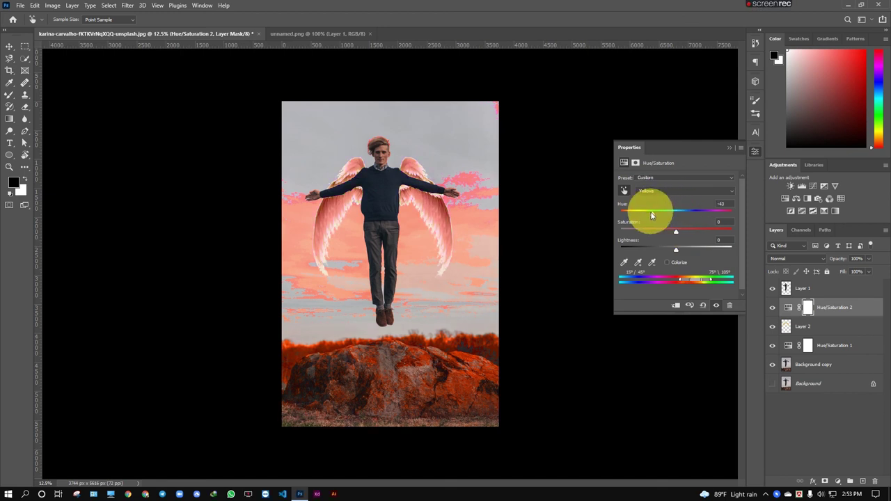
key(x)
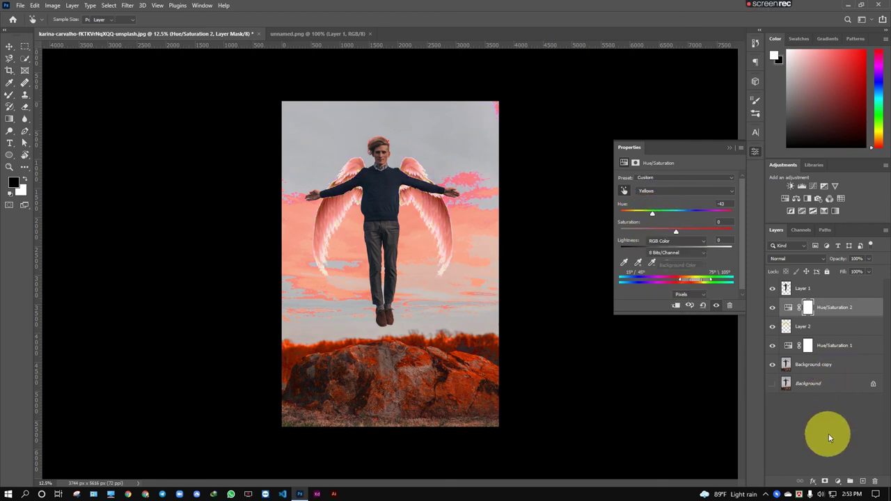
key(v)
click(828, 434)
Close the floating Properties panel to view the man with pink wings over the pink-orange sky
click(731, 146)
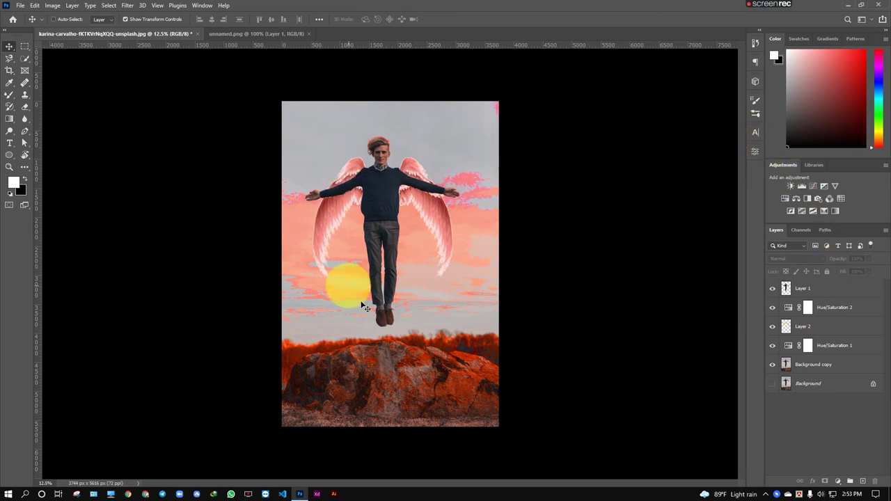